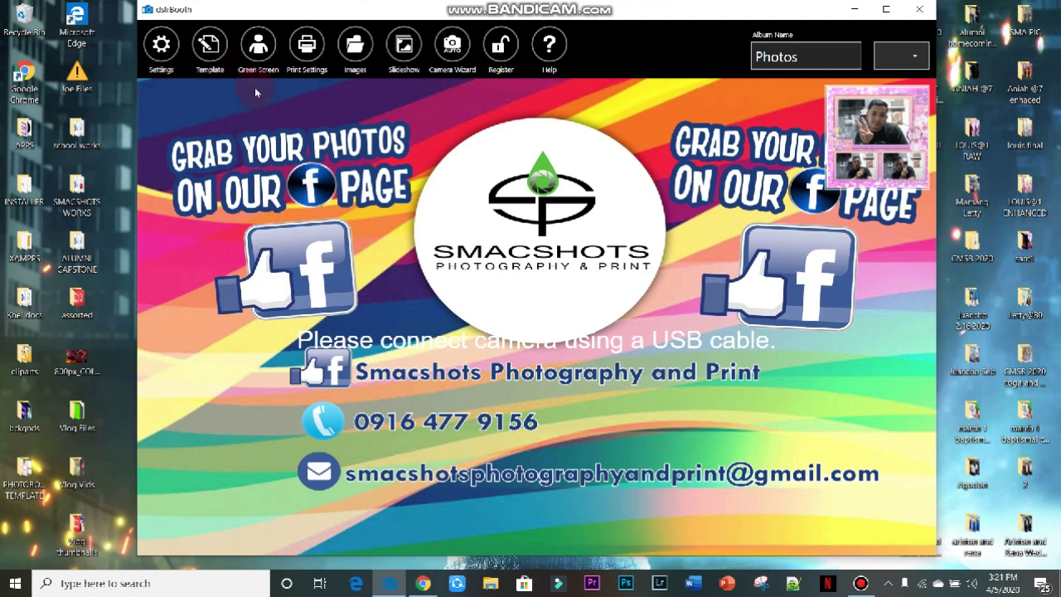
Open the booth settings and review the General section's stats, effects, options and directories.
click(305, 25)
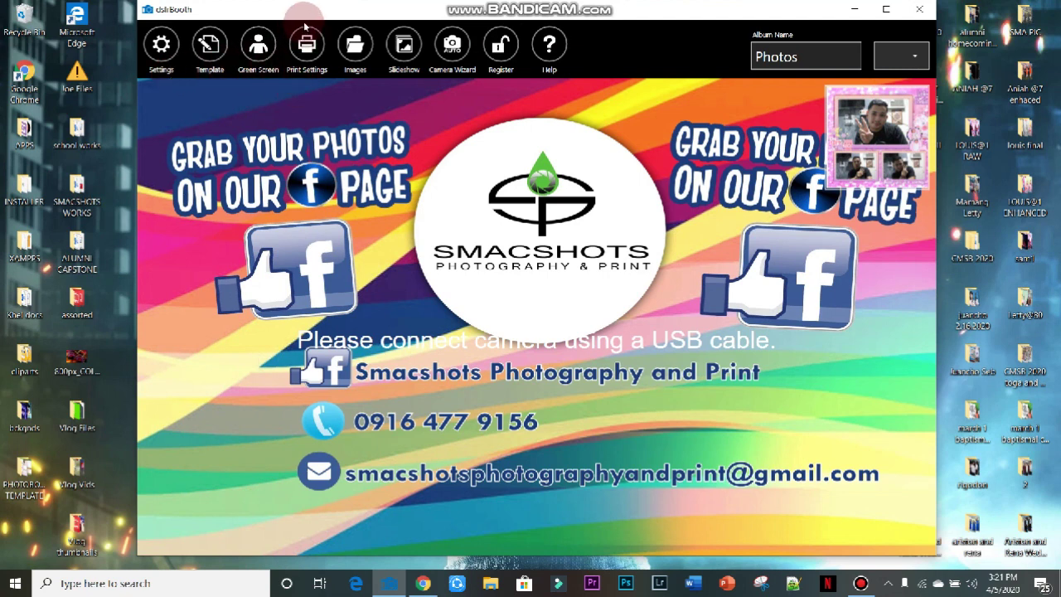
click(306, 44)
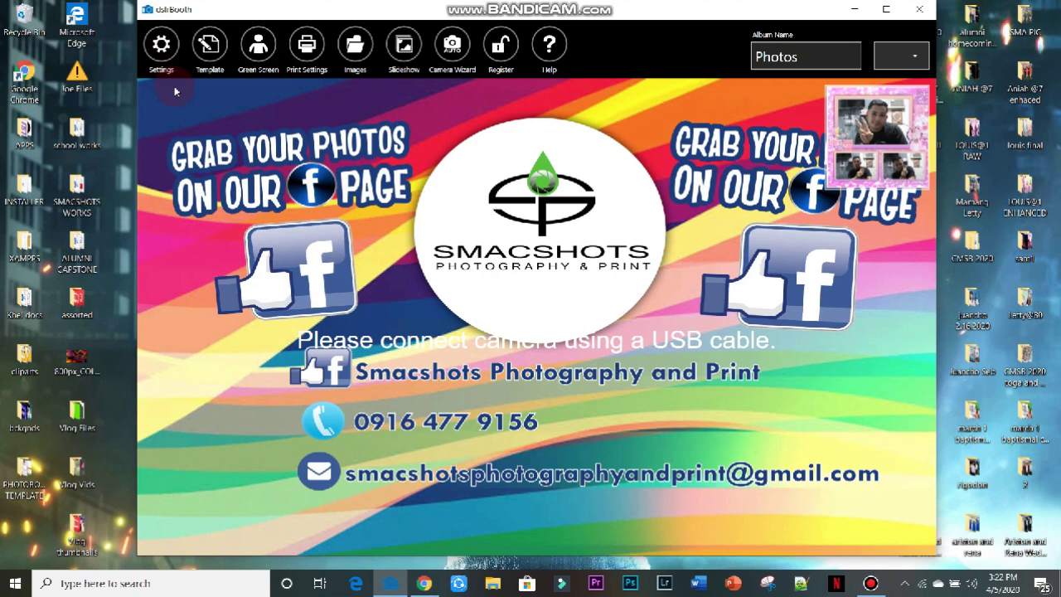
click(163, 46)
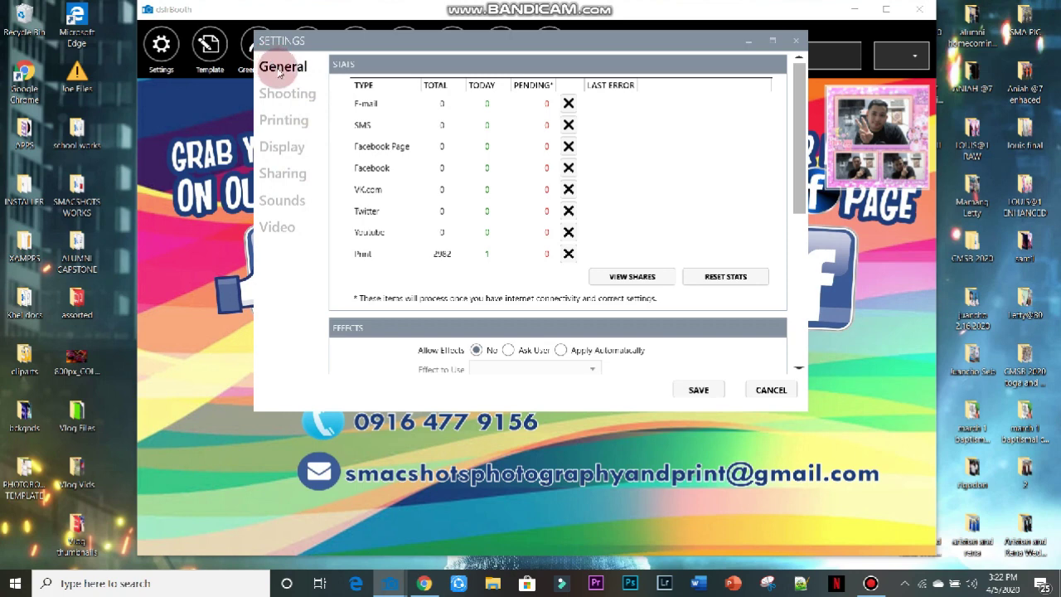
drag(802, 110, 779, 195)
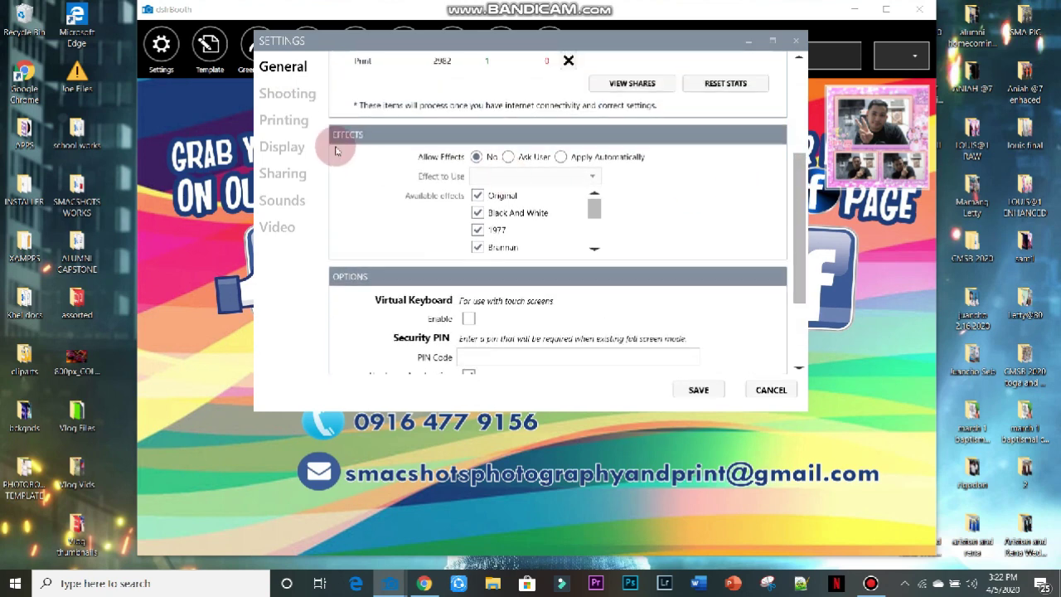
drag(798, 169, 799, 244)
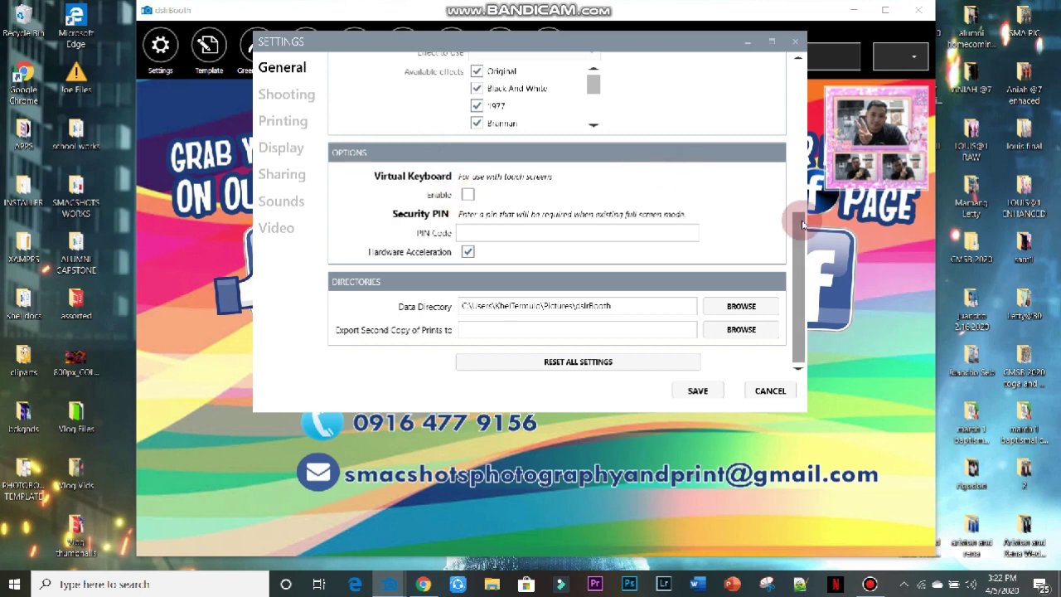
Review the Shooting settings for timers and live view, and the Printing settings for print behaviour and limits.
click(282, 95)
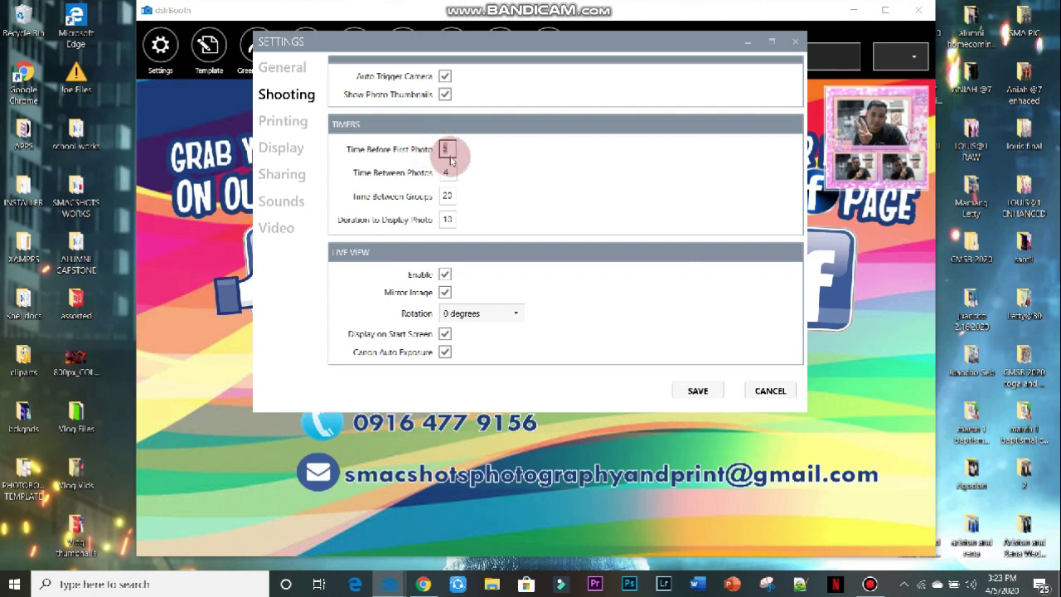
click(449, 155)
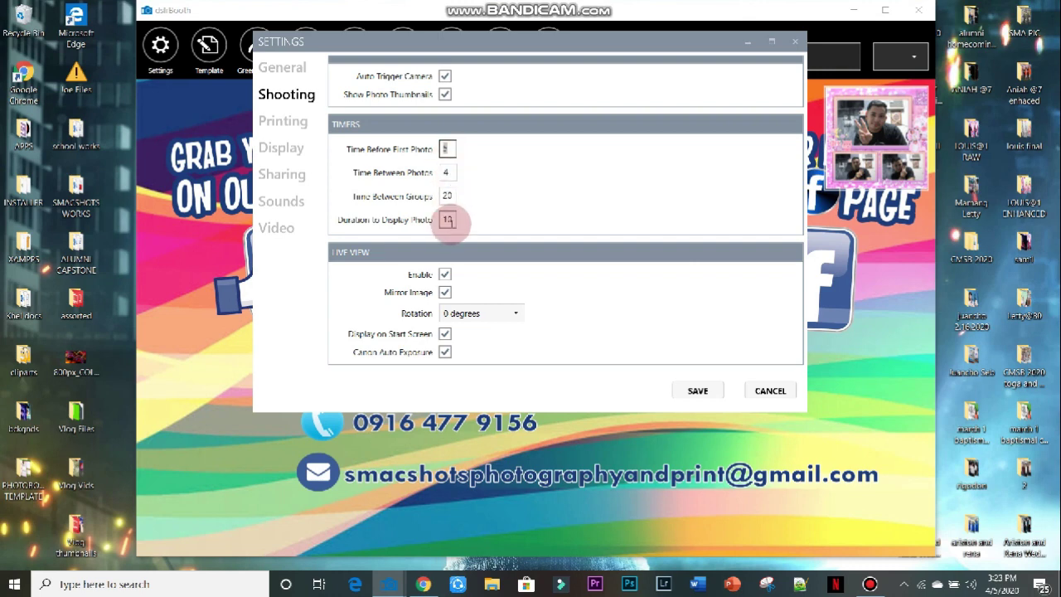
click(445, 292)
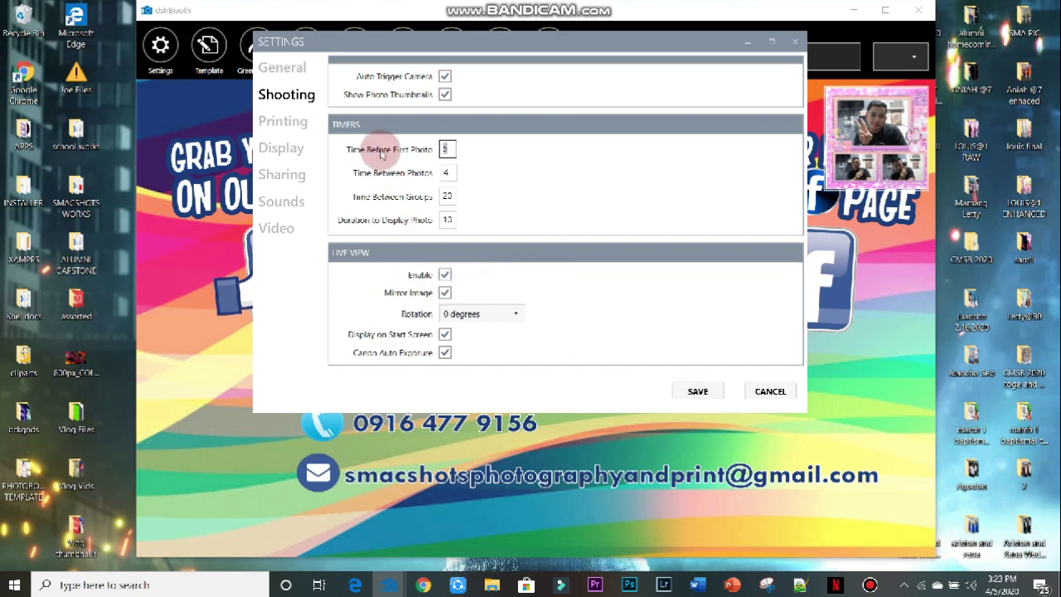
click(285, 129)
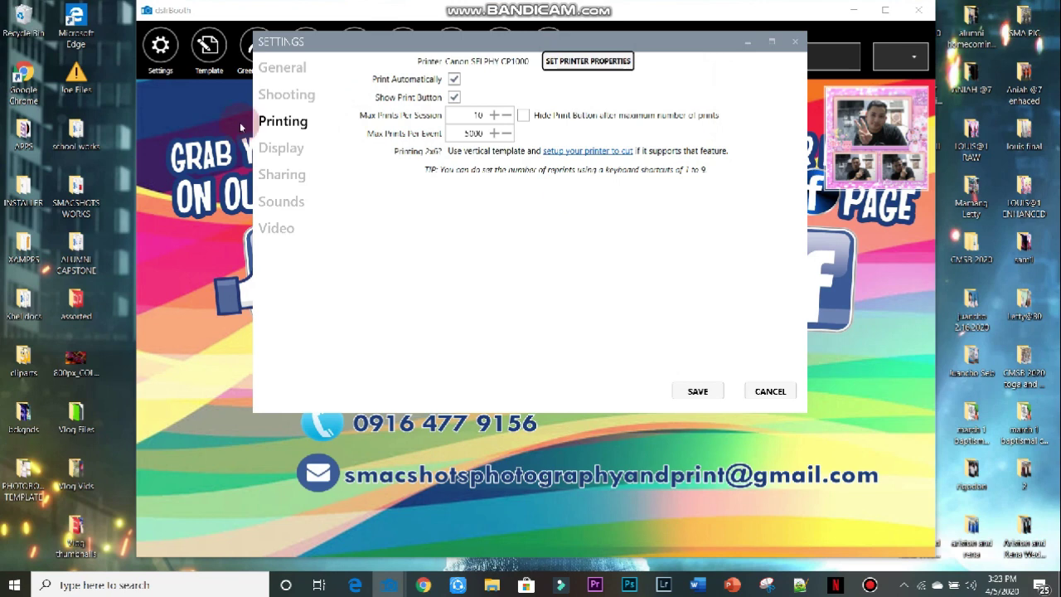
Review the Display settings, including the start screen type choices, capture screen countdown color and button text.
click(282, 147)
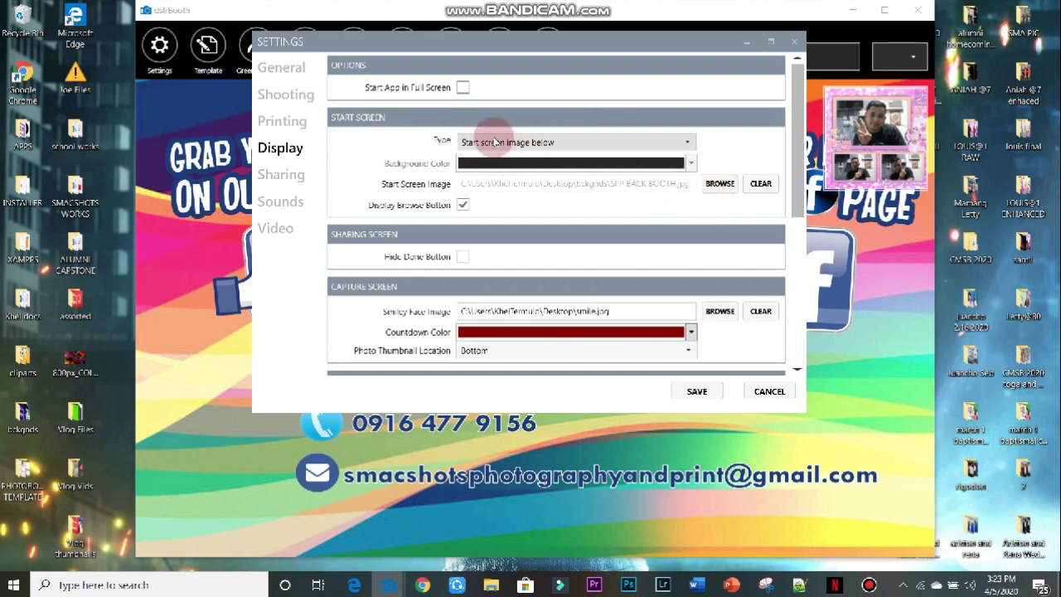
click(634, 143)
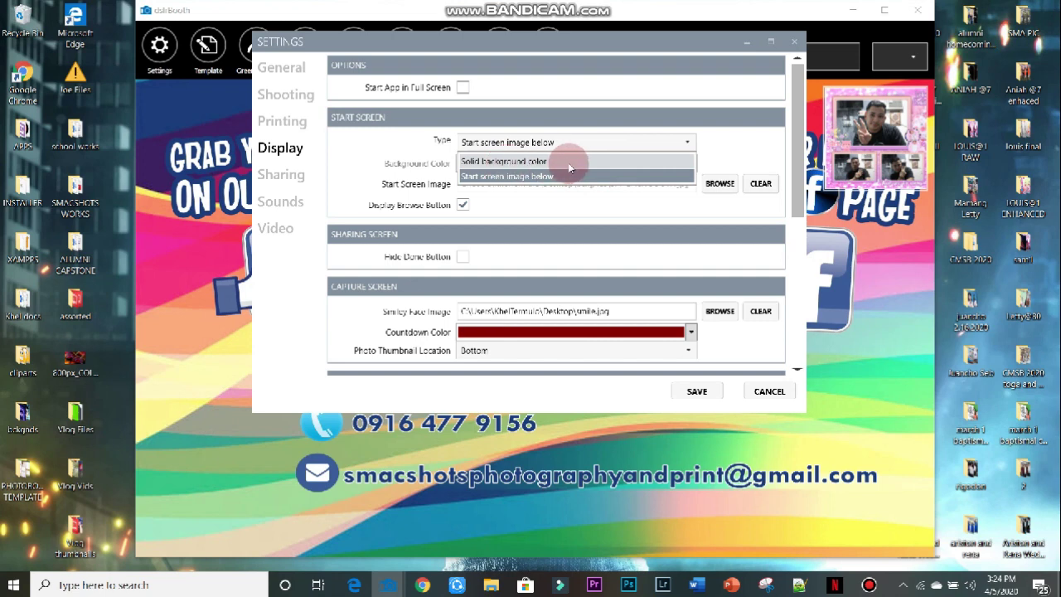
click(545, 163)
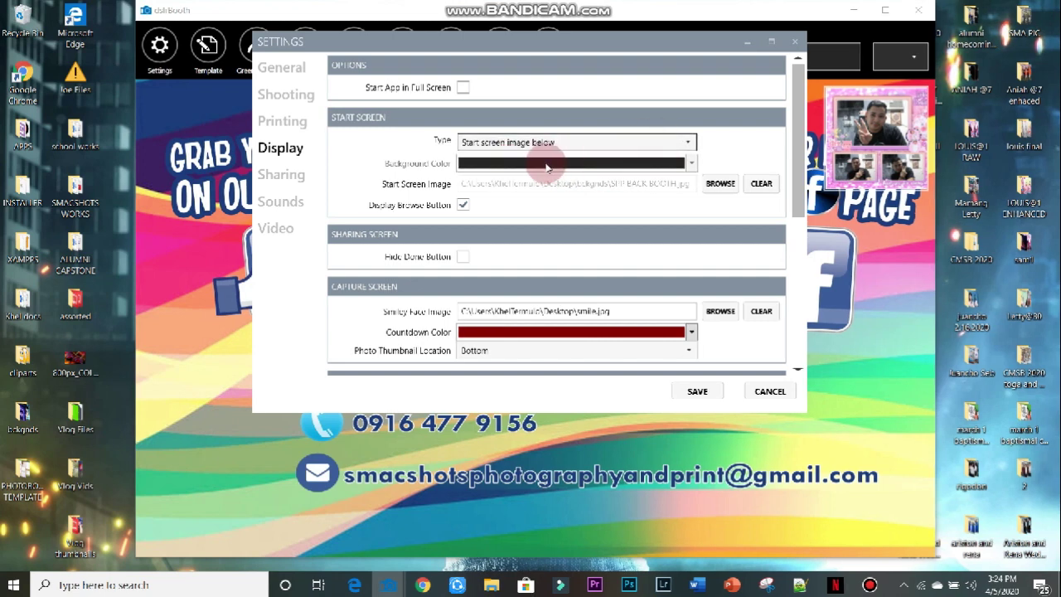
click(553, 144)
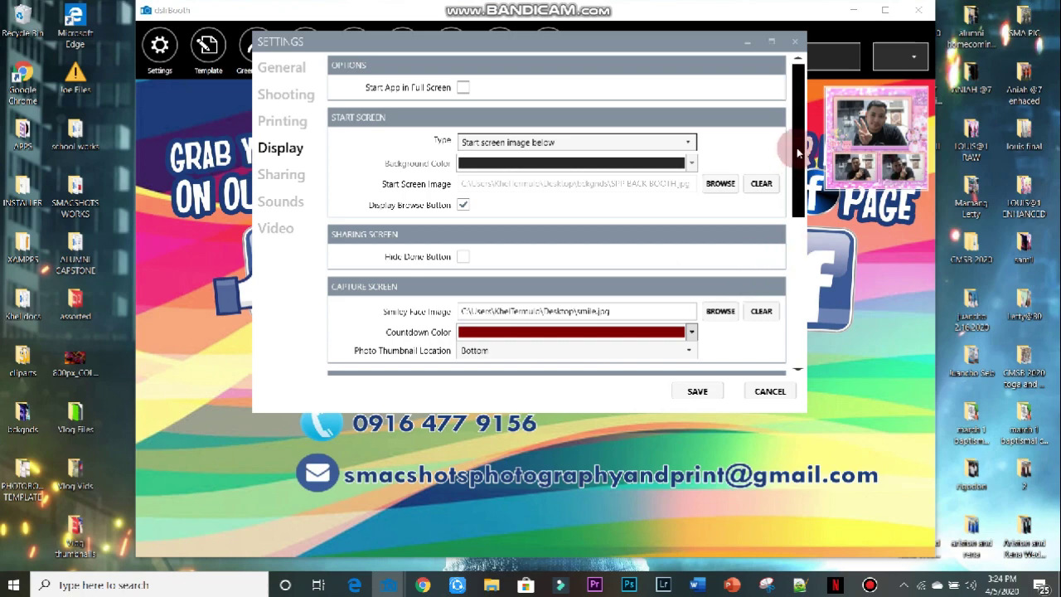
scroll(790, 224, down, 4)
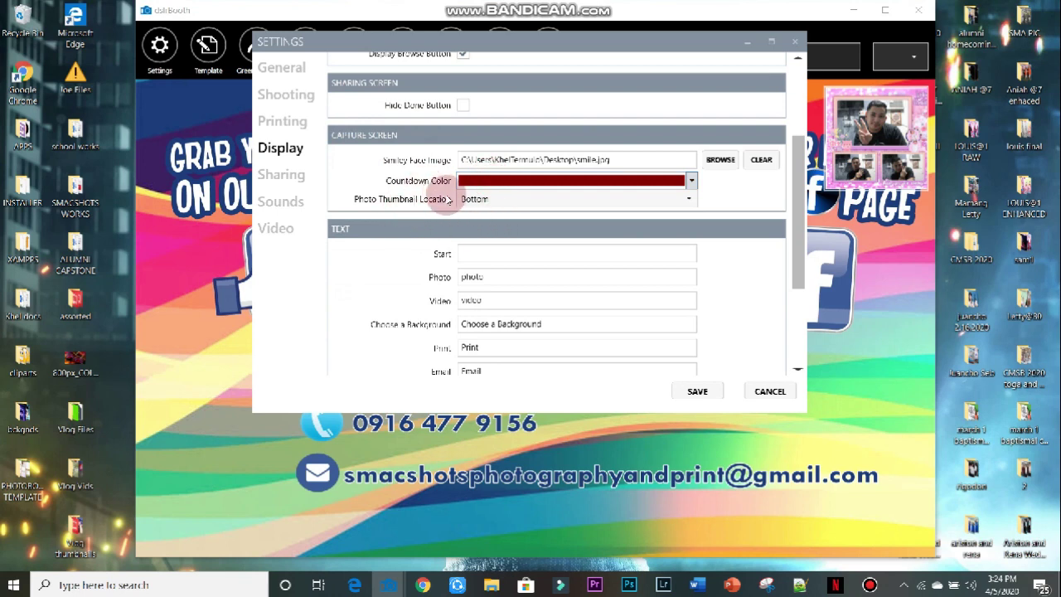
click(690, 183)
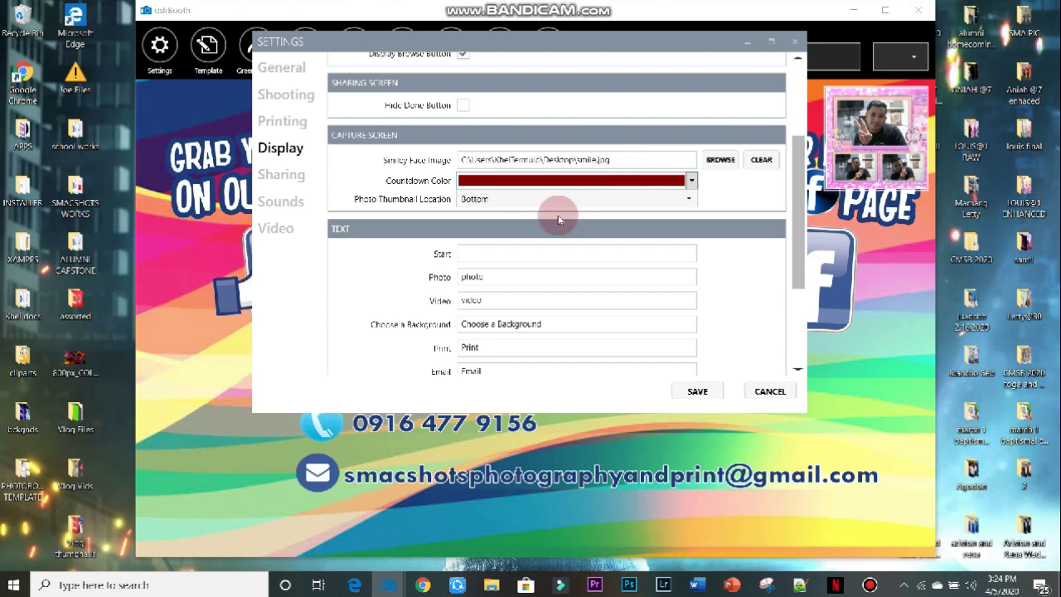
drag(797, 238, 792, 258)
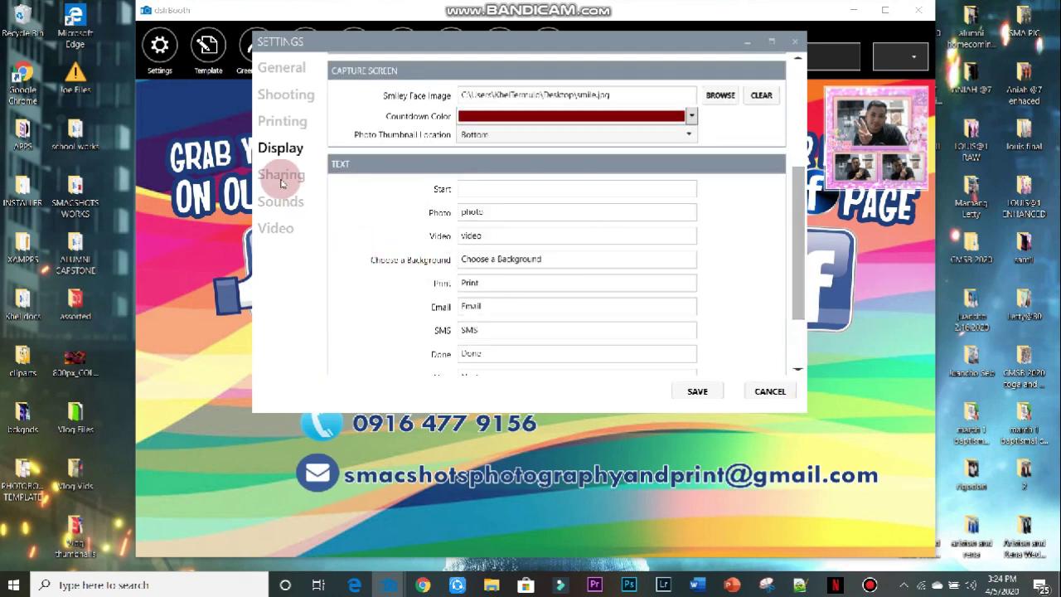
Look through the Sharing, Sounds and Video settings and save the settings.
click(281, 175)
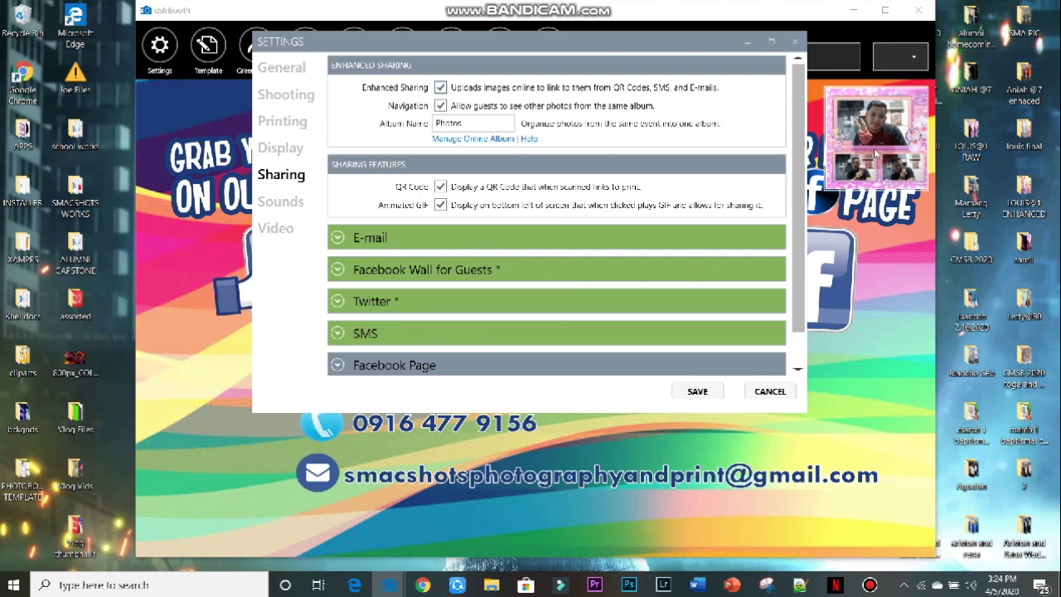
drag(807, 253, 827, 241)
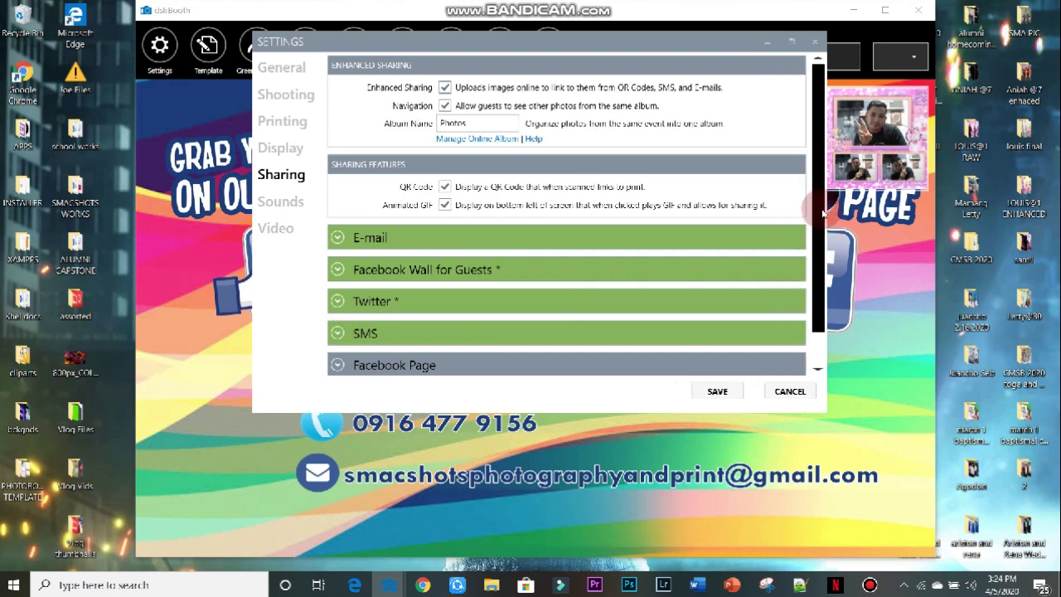
scroll(823, 214, down, 2)
click(285, 203)
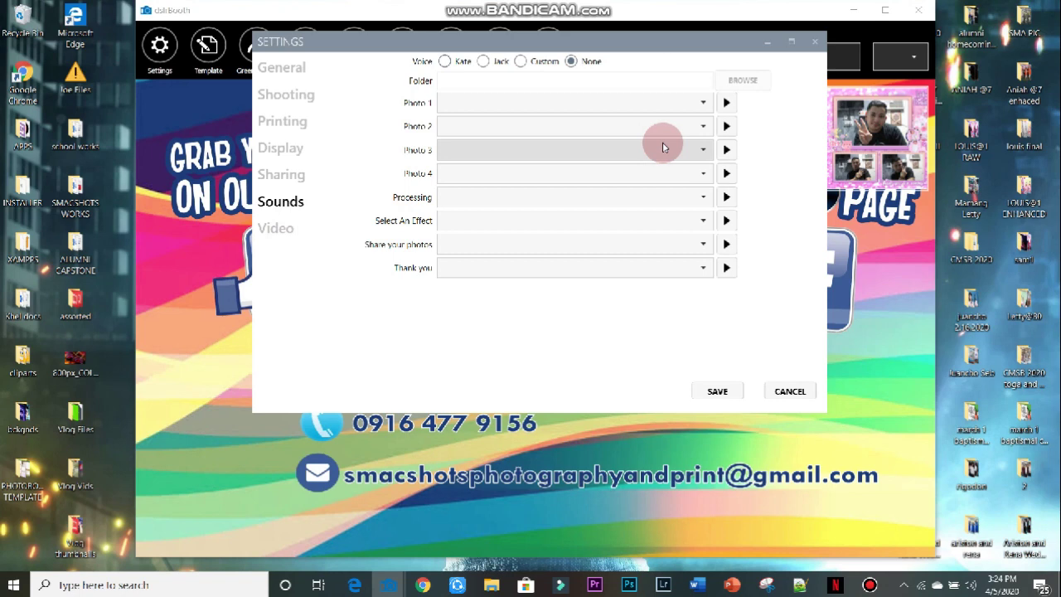
click(272, 232)
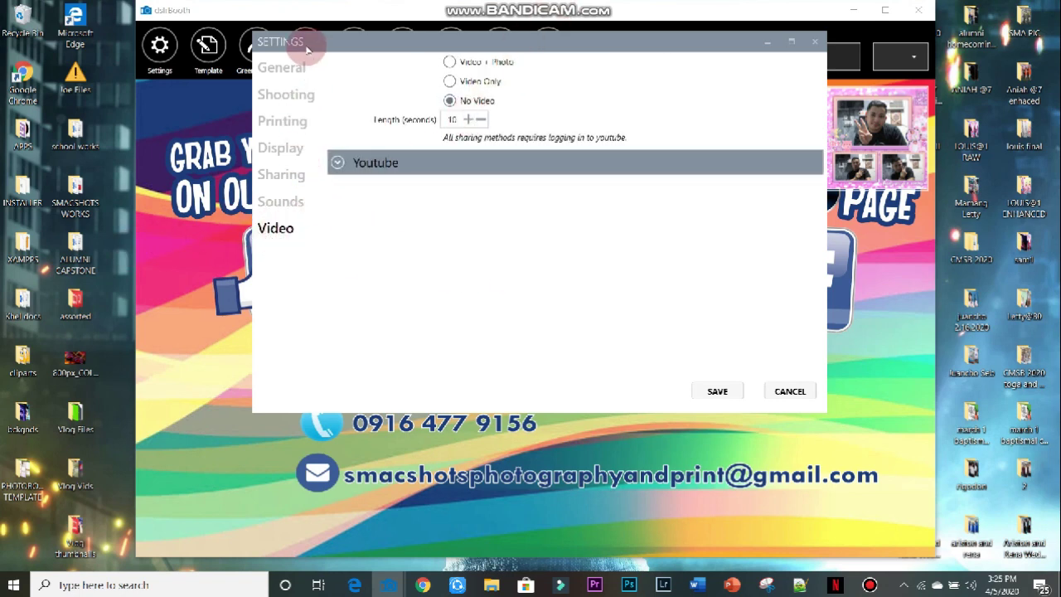
click(716, 391)
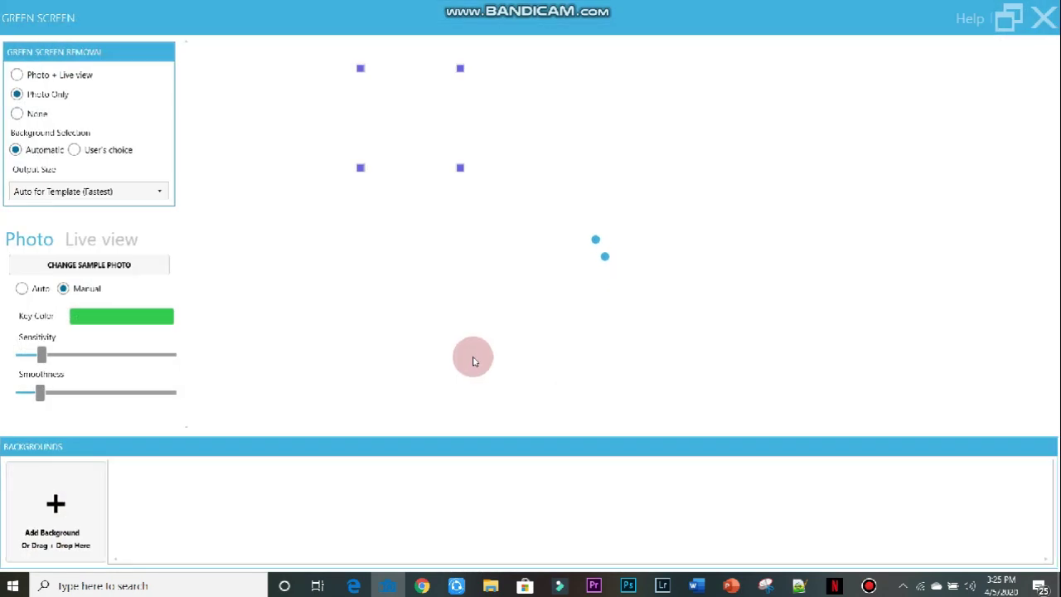
Start adding a green screen background and browse to the bckgnds folder on the Desktop.
click(61, 518)
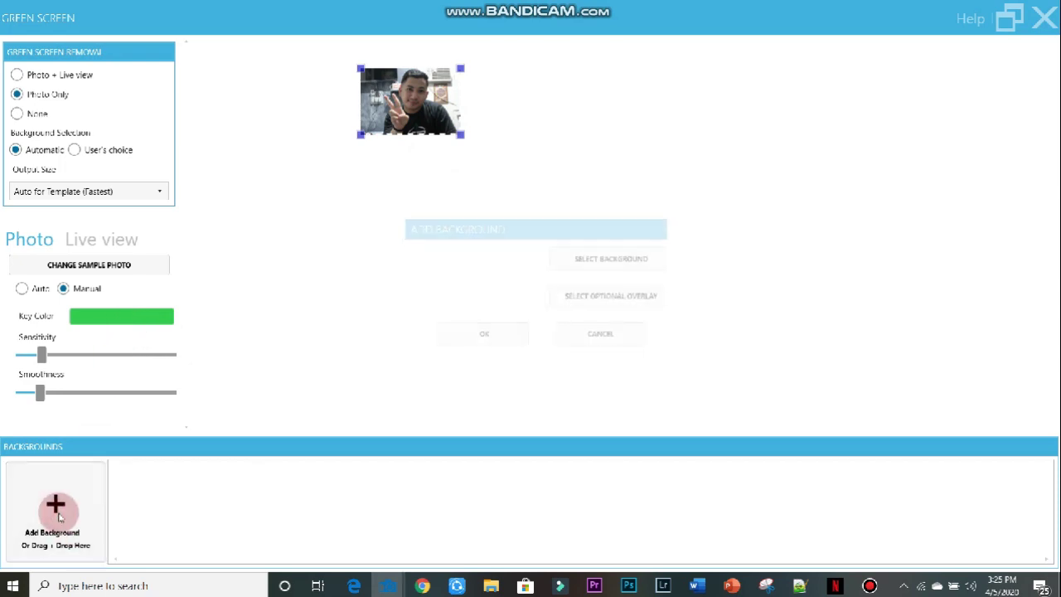
click(646, 262)
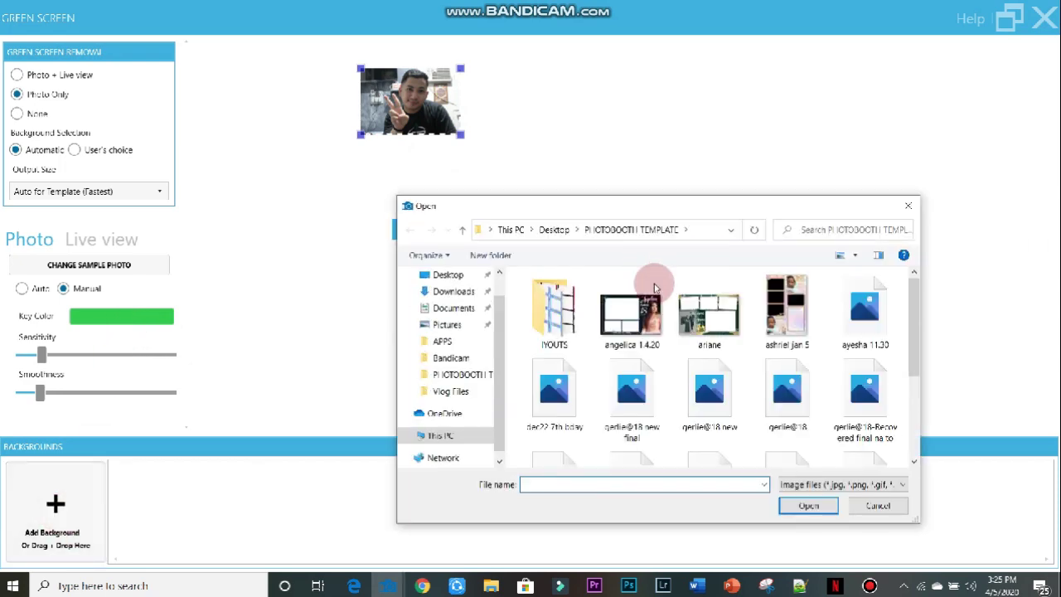
drag(915, 297, 927, 410)
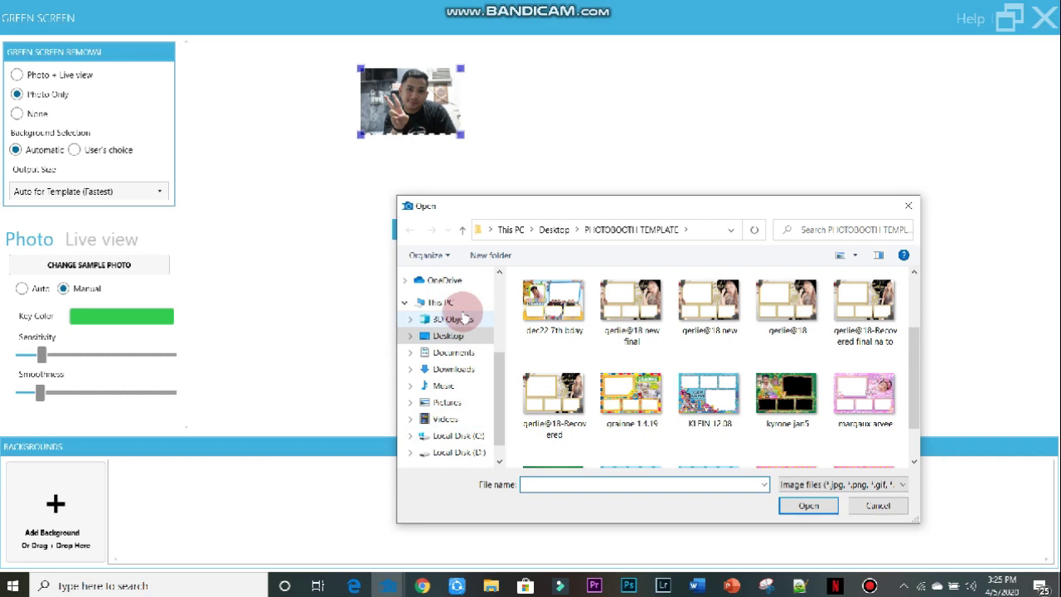
click(479, 338)
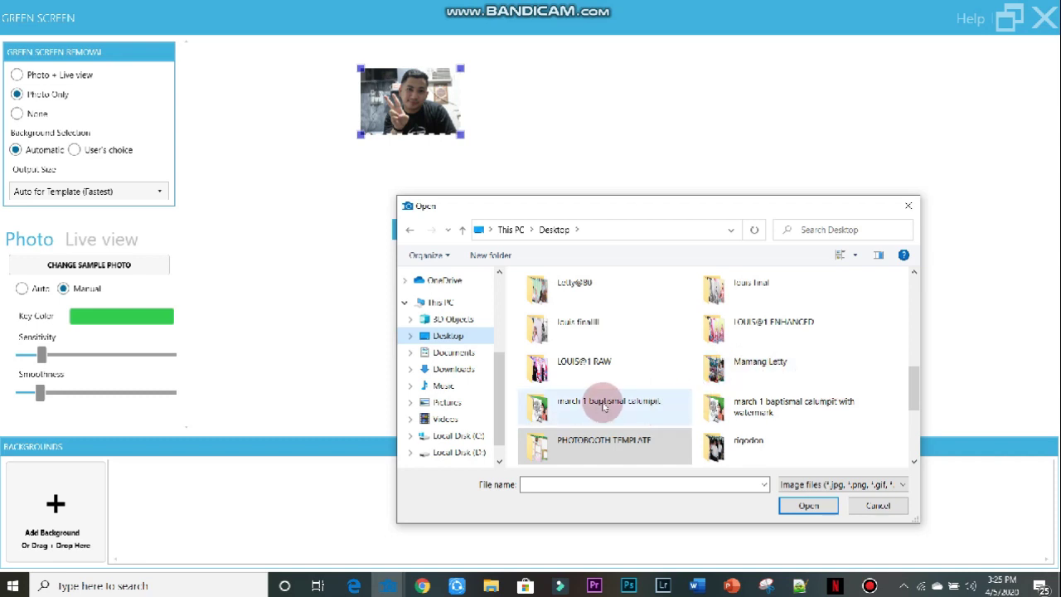
scroll(621, 386, up, 1)
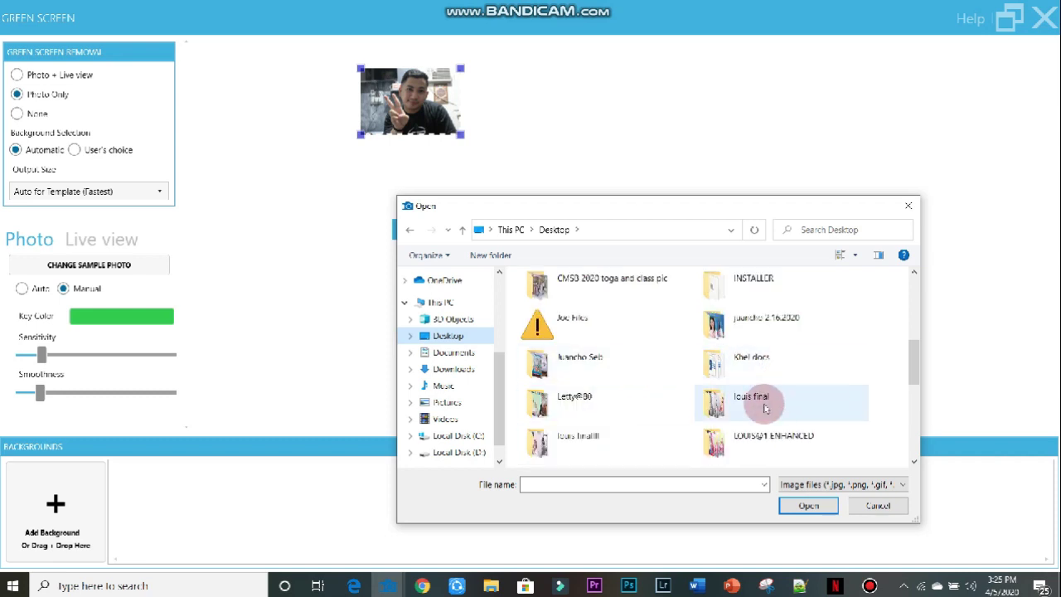
scroll(746, 414, down, 2)
scroll(639, 407, up, 3)
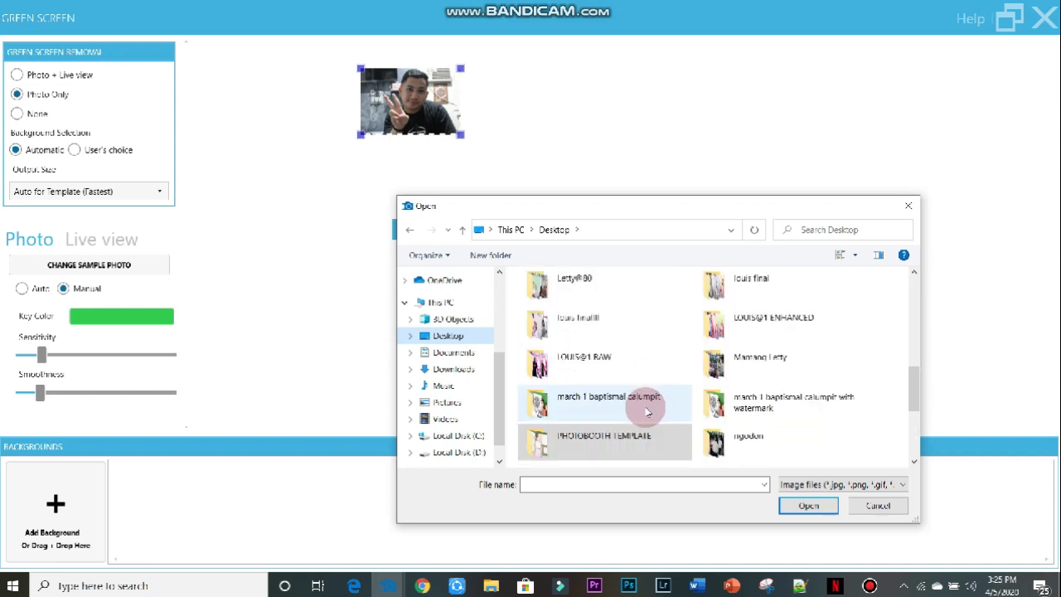
scroll(738, 348, up, 1)
scroll(750, 348, down, 2)
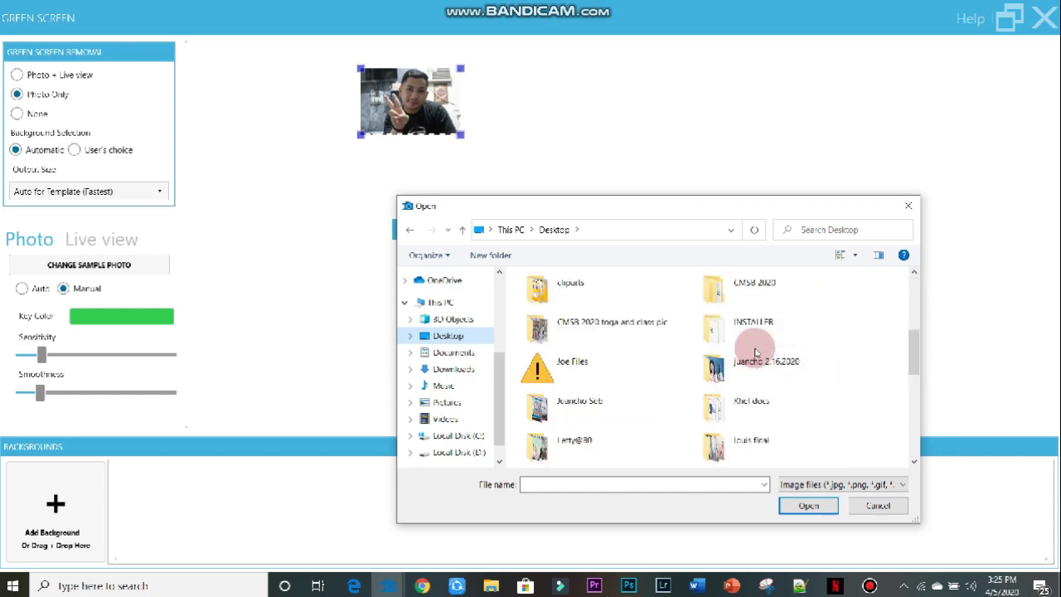
scroll(757, 385, up, 3)
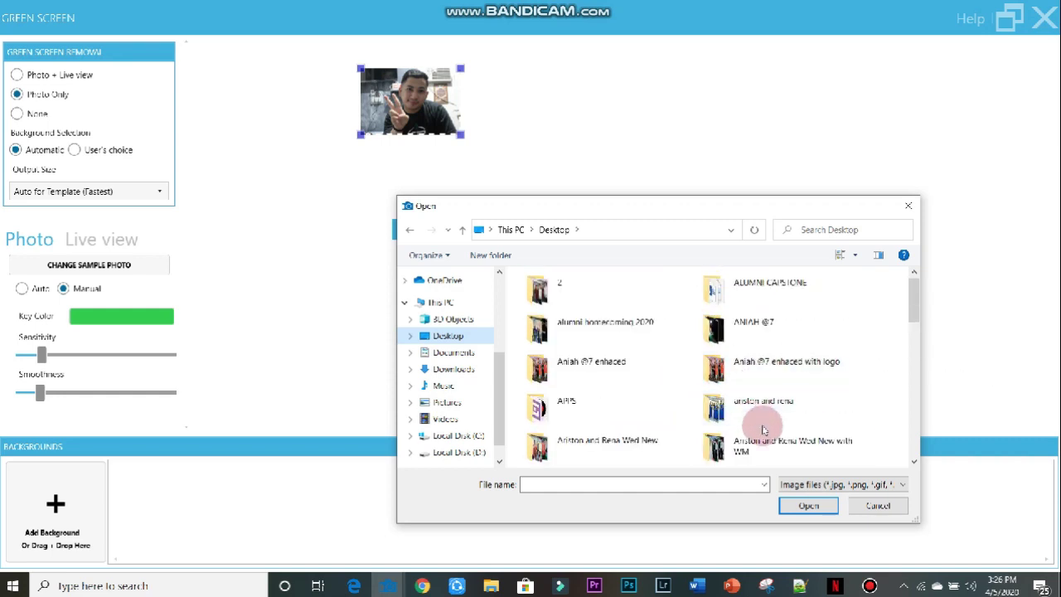
scroll(775, 385, down, 2)
double_click(781, 373)
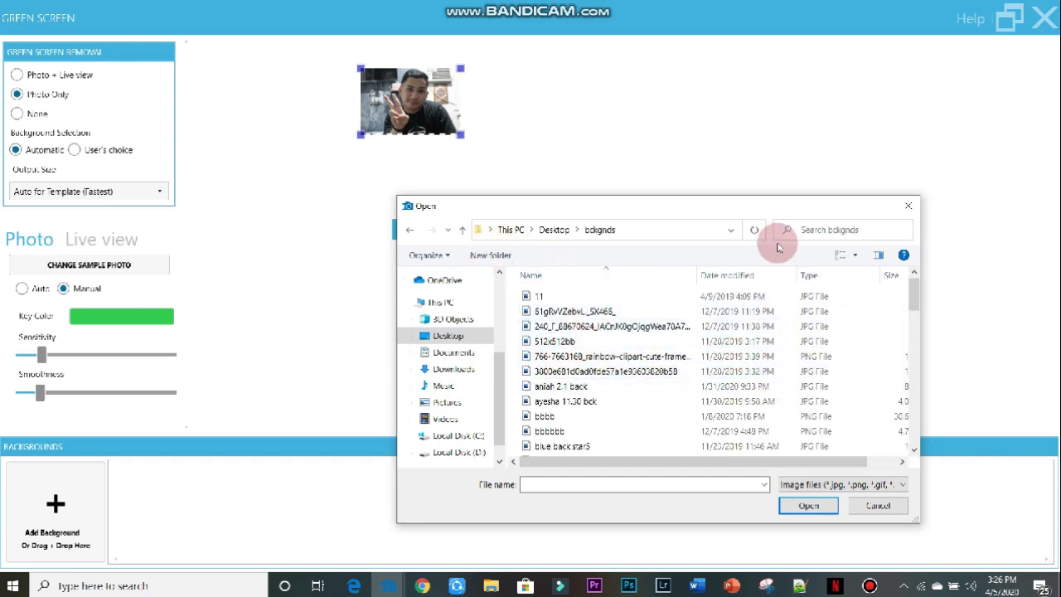
Choose the image 11.jpg as the background and add it without an overlay.
click(833, 259)
click(590, 299)
click(809, 505)
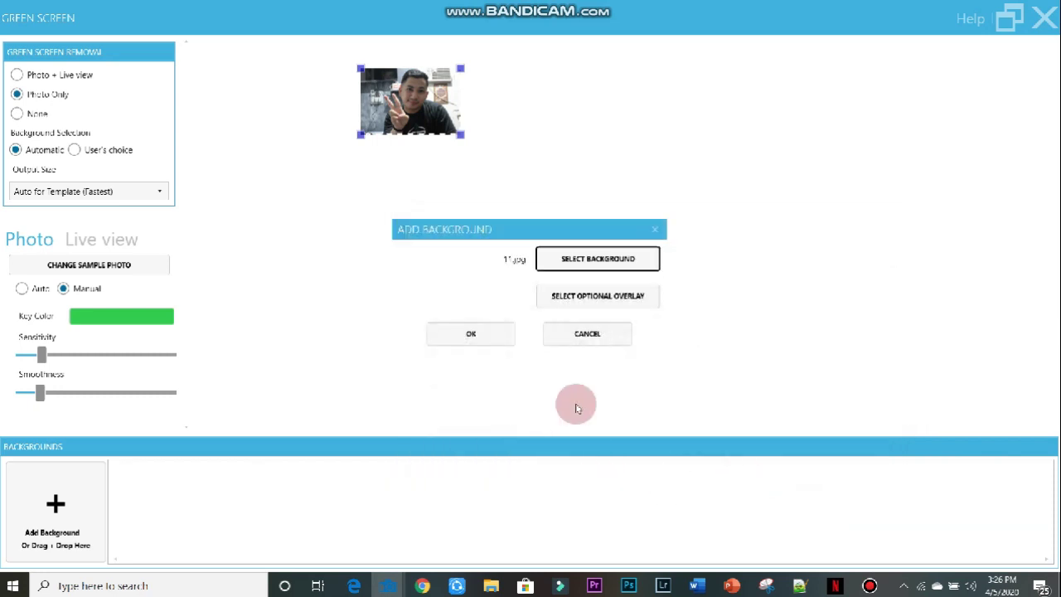
click(489, 346)
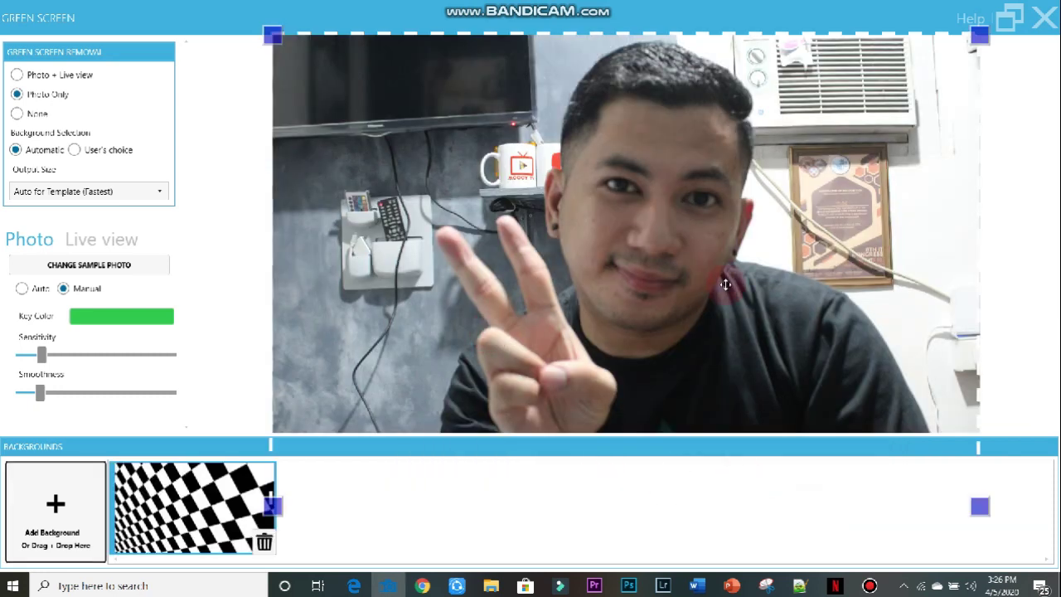
Move the sample photo slightly upward and shrink it toward its upper-right corner to uncover the checkered background.
drag(727, 290, 727, 260)
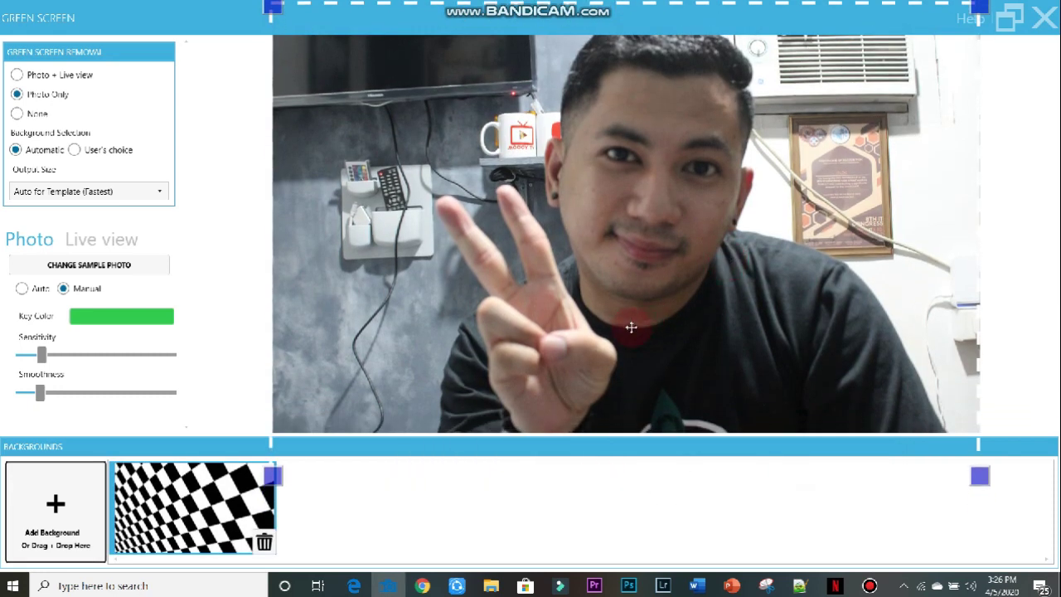
click(185, 525)
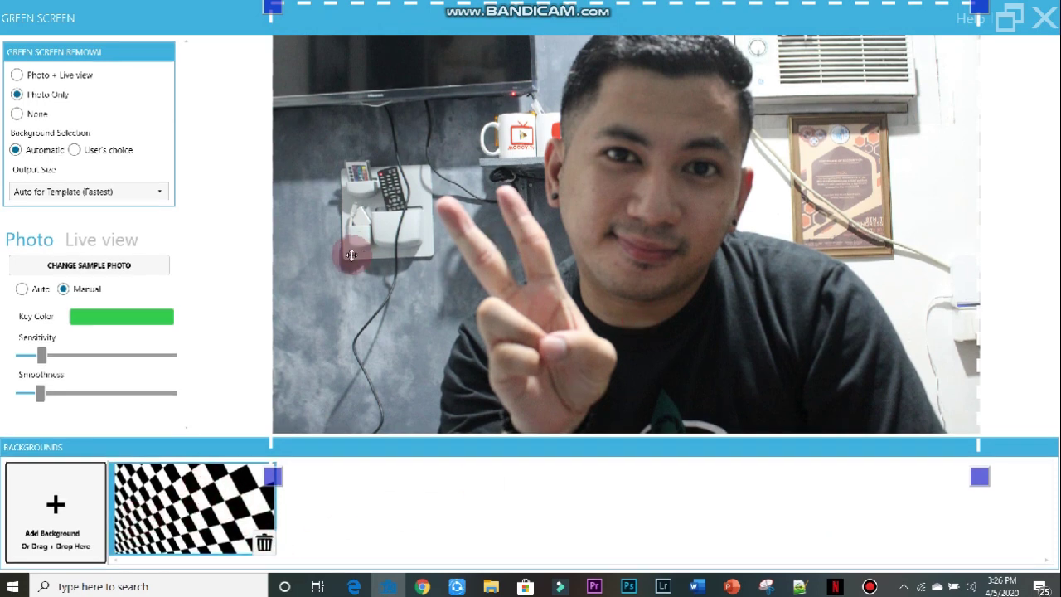
click(294, 497)
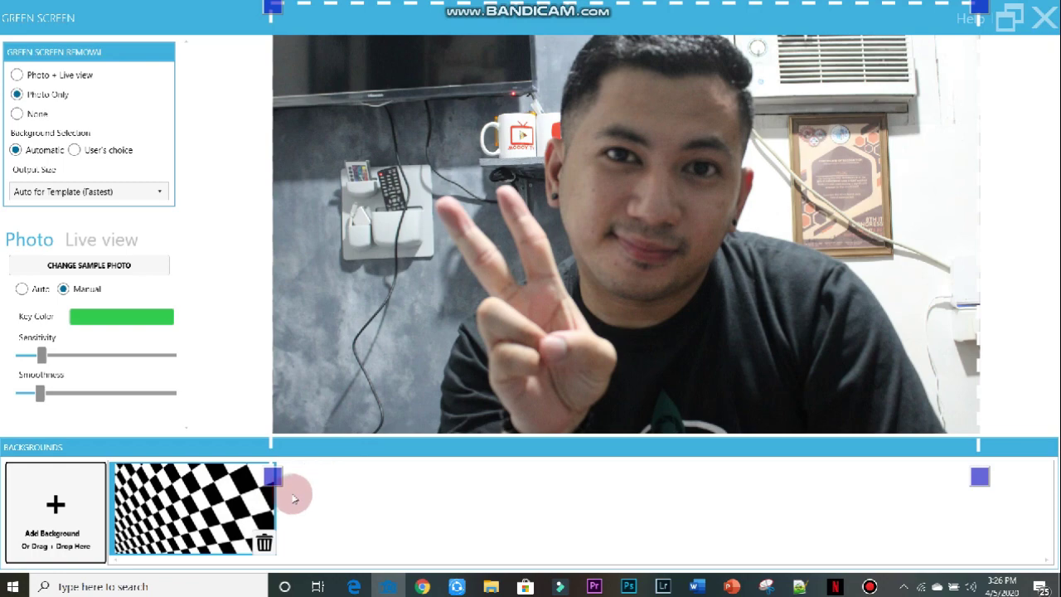
drag(274, 478, 527, 296)
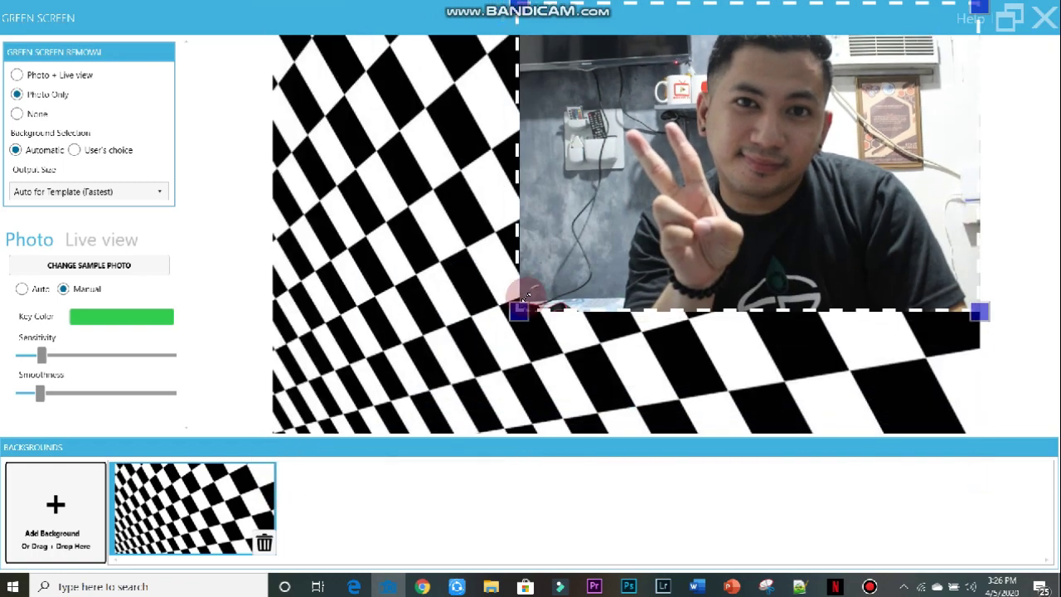